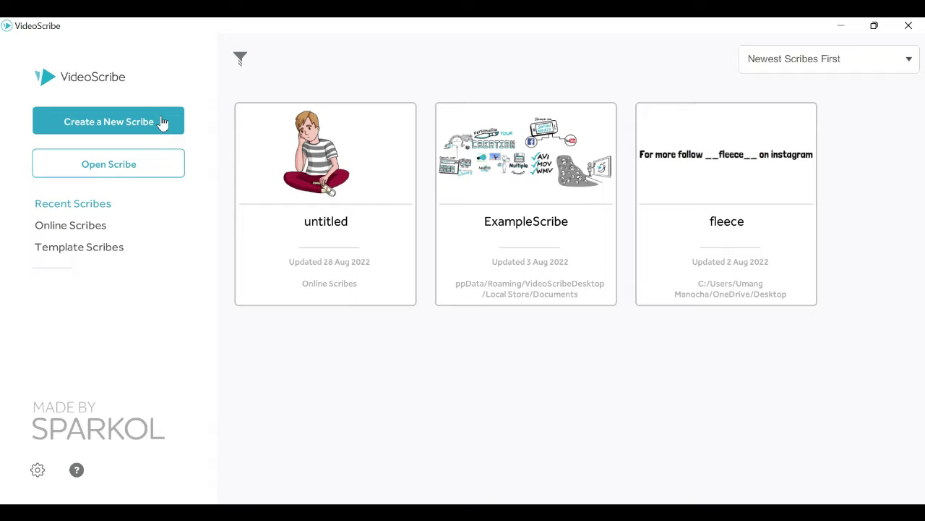
# Create a new scribe and add the yellow "Special Offer 25% Off" image found by searching the image library for "offer".
pyautogui.click(161, 122)
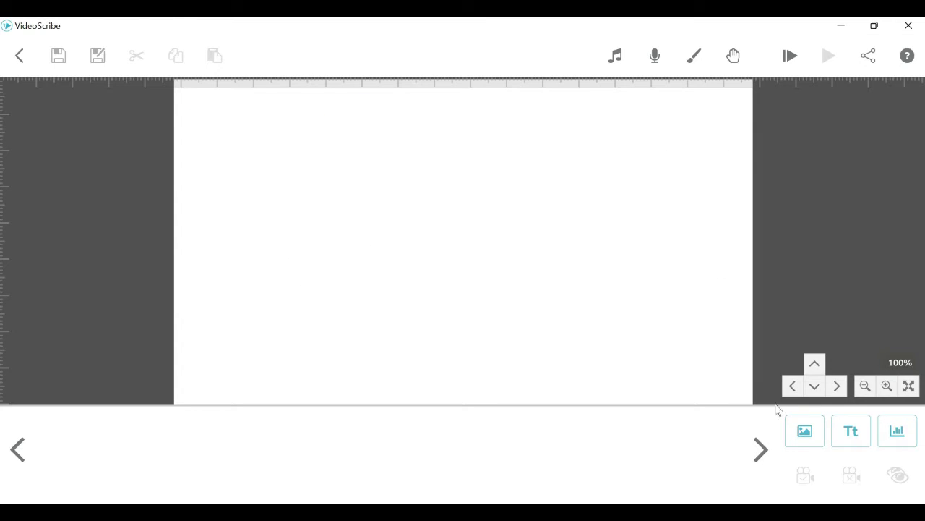
pyautogui.click(807, 432)
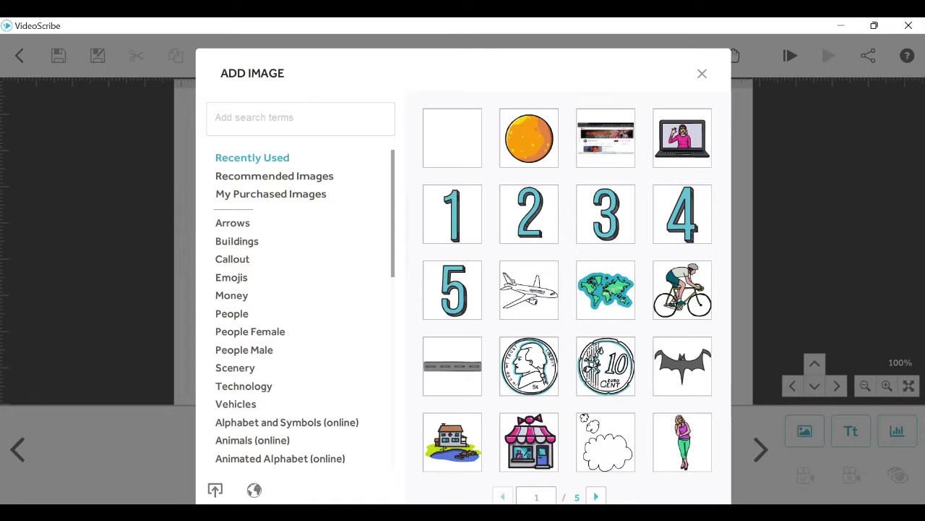
pyautogui.click(291, 117)
pyautogui.write('offer')
pyautogui.press('Return')
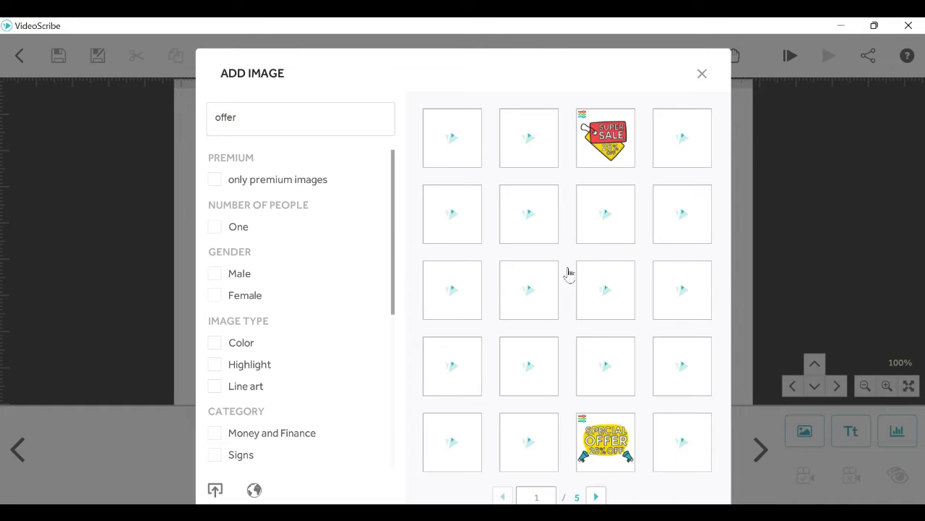
pyautogui.click(618, 446)
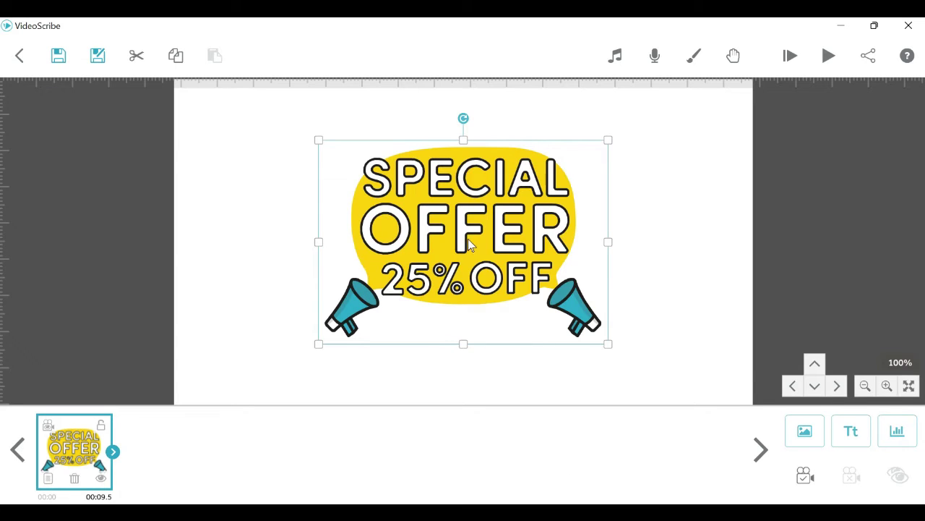
# Shrink the special offer image and place it at the top centre of the canvas, with its camera set to the current view.
pyautogui.moveTo(608, 351); pyautogui.dragTo(563, 313)
pyautogui.moveTo(478, 260); pyautogui.dragTo(491, 185)
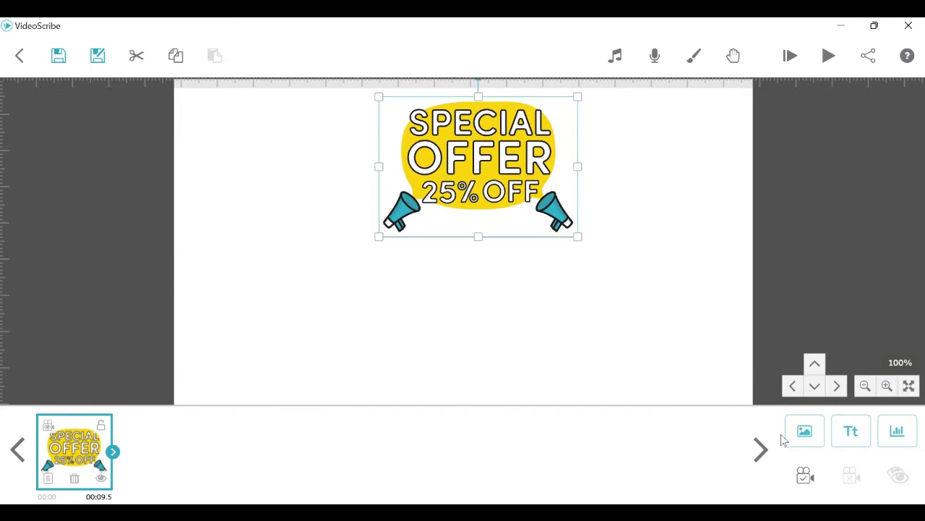
pyautogui.click(800, 479)
pyautogui.click(626, 220)
# Set the special offer image's animation to Fade In with an animate time of 3.0 s.
pyautogui.click(482, 168)
pyautogui.doubleClick(482, 169)
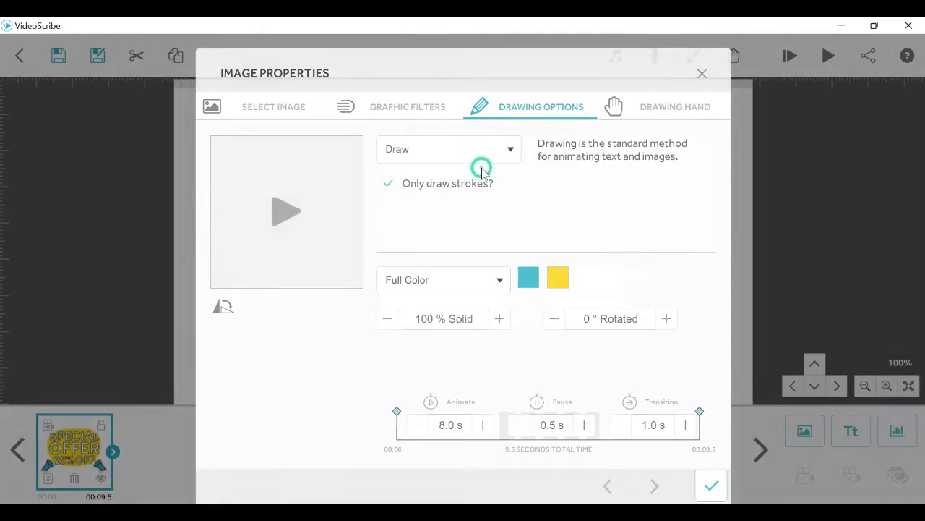
pyautogui.click(468, 155)
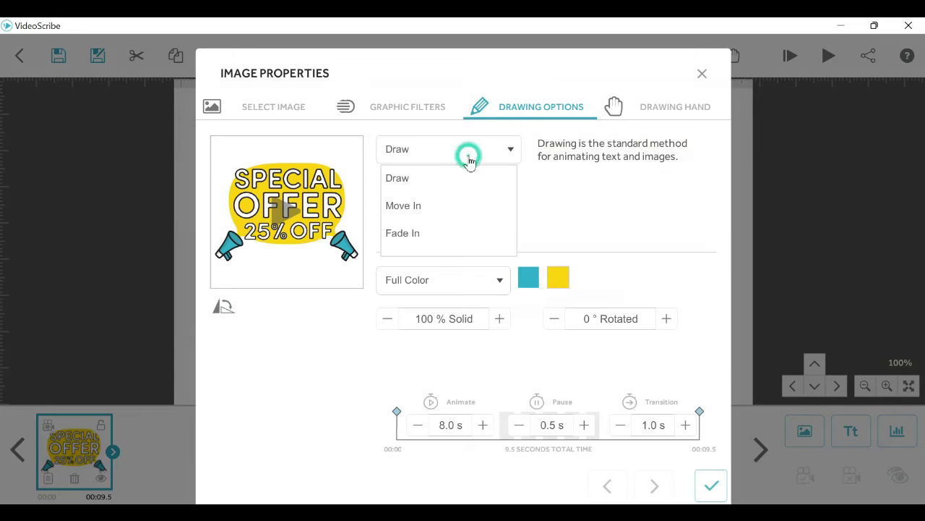
pyautogui.click(425, 234)
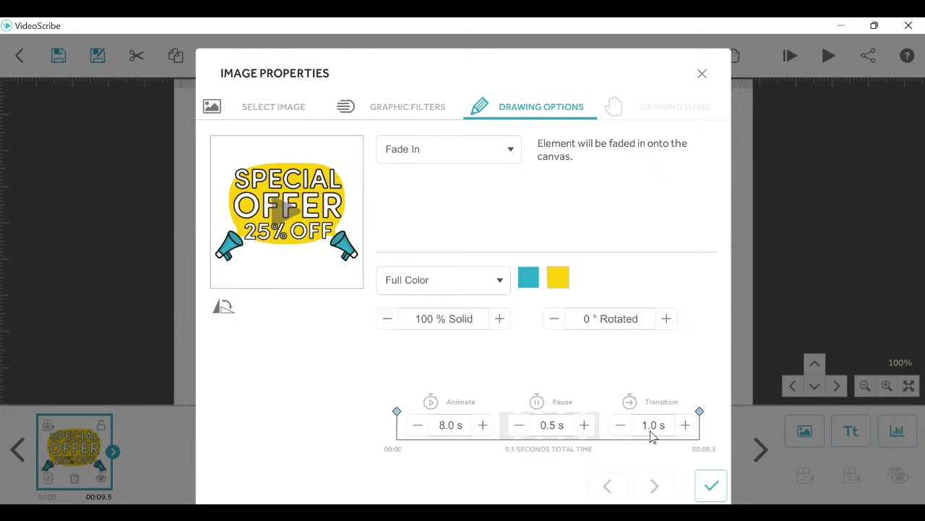
pyautogui.click(446, 425)
pyautogui.click(448, 275)
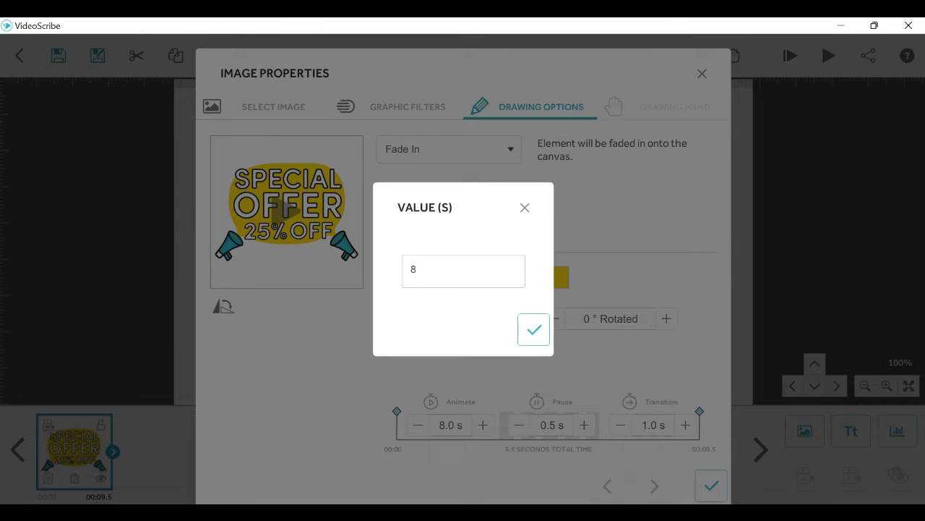
pyautogui.doubleClick(446, 275)
pyautogui.click(533, 330)
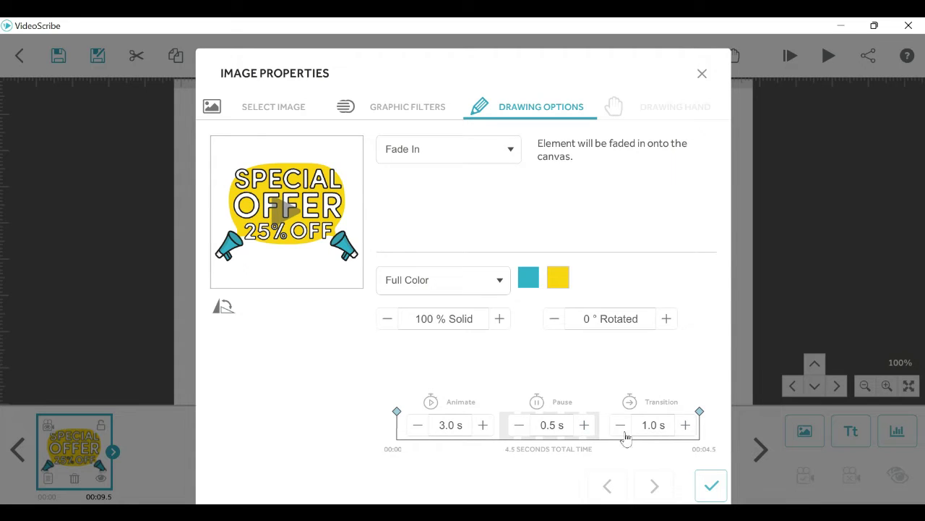
pyautogui.click(711, 488)
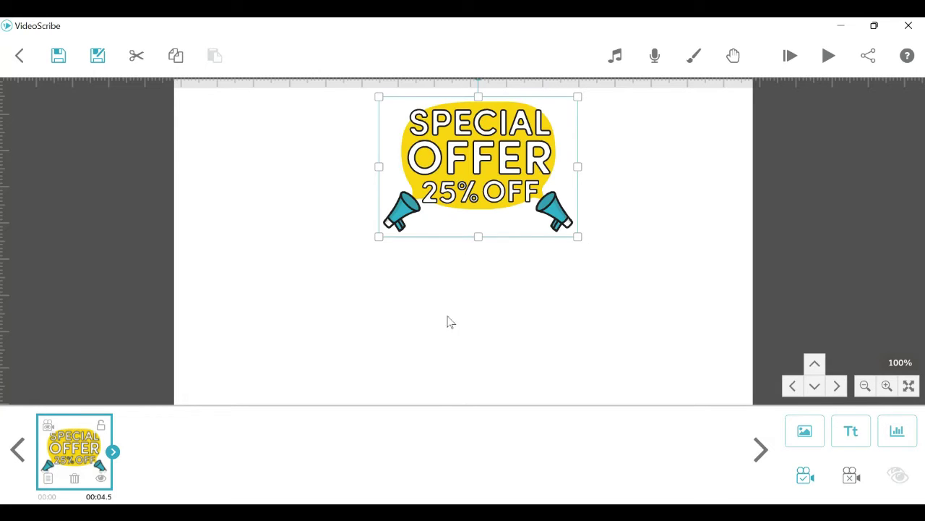
pyautogui.click(320, 302)
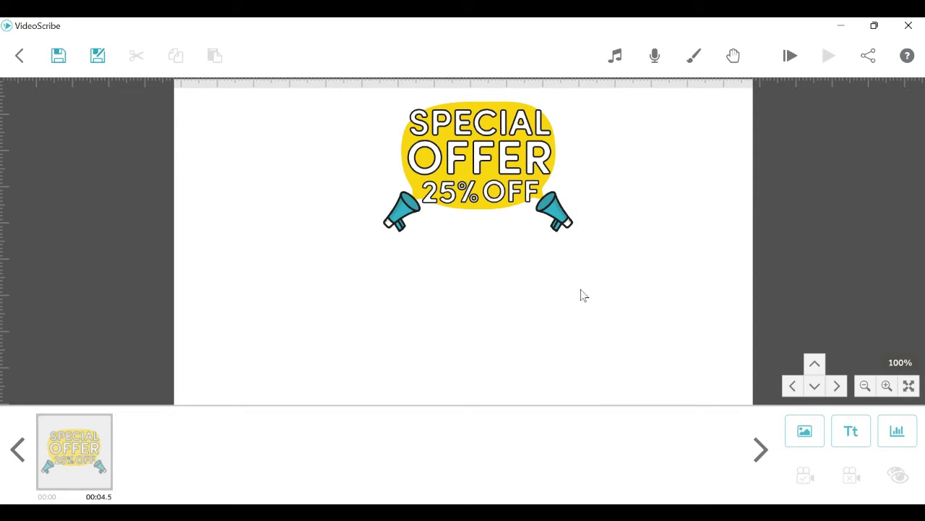
# Search the image library for "juice" and add the blue juice carton with the pear and straw.
pyautogui.click(805, 433)
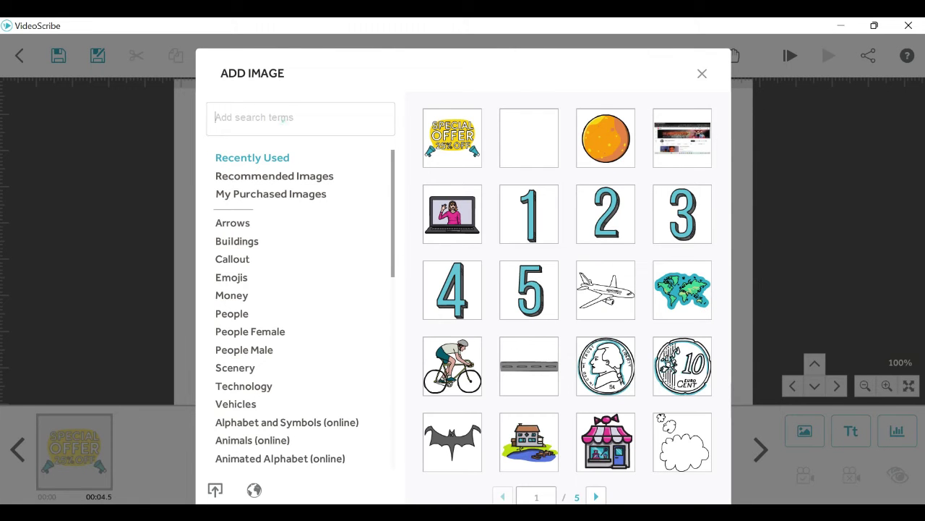
pyautogui.write('juice')
pyautogui.press('Return')
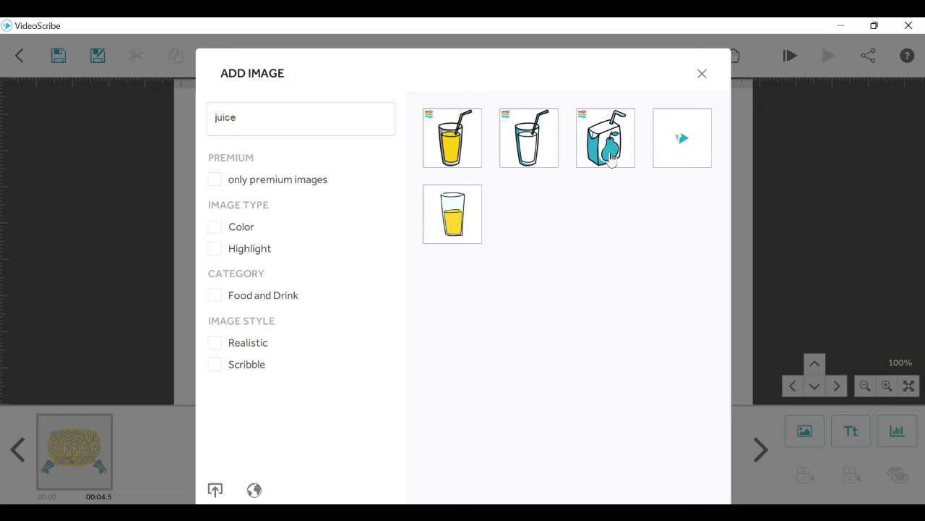
pyautogui.click(611, 158)
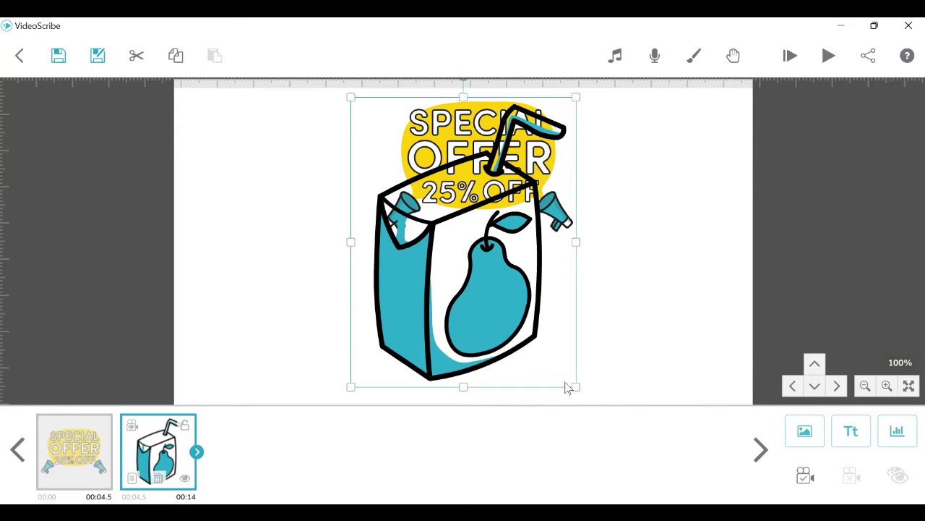
# Shrink the juice carton and place it in the lower-left area of the canvas, with its camera set to the current view.
pyautogui.moveTo(579, 392); pyautogui.dragTo(483, 329)
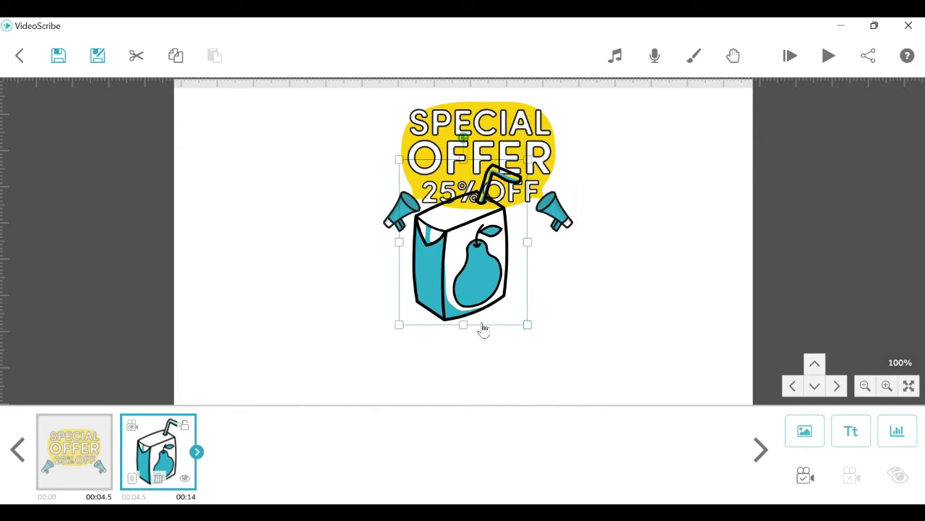
pyautogui.moveTo(489, 290); pyautogui.dragTo(306, 361)
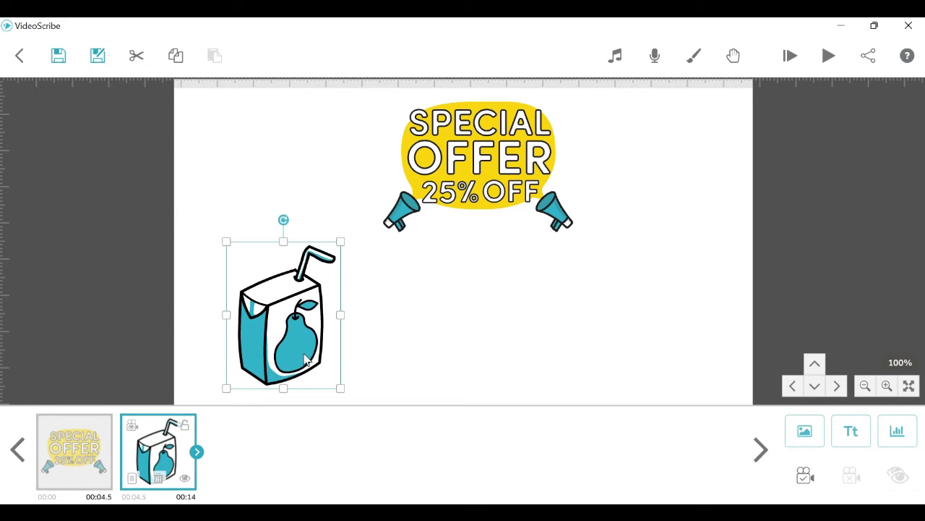
pyautogui.click(804, 477)
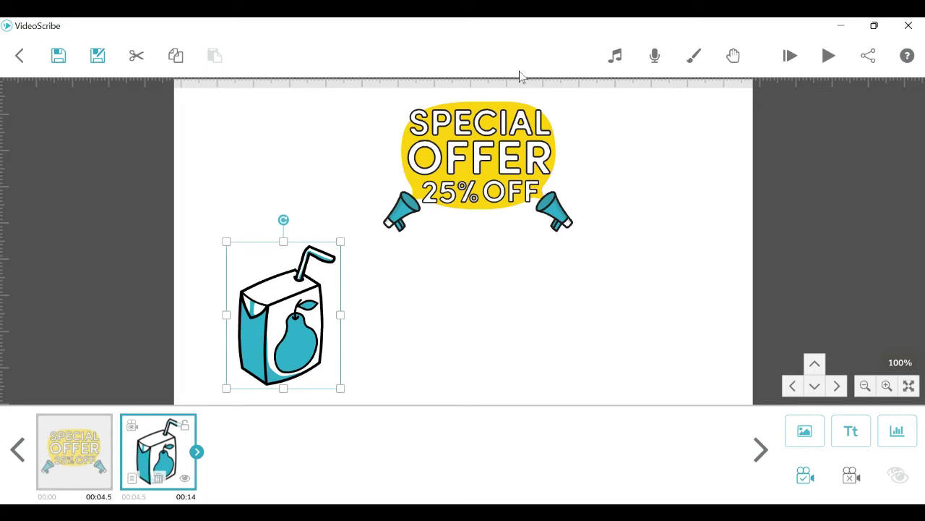
pyautogui.click(483, 340)
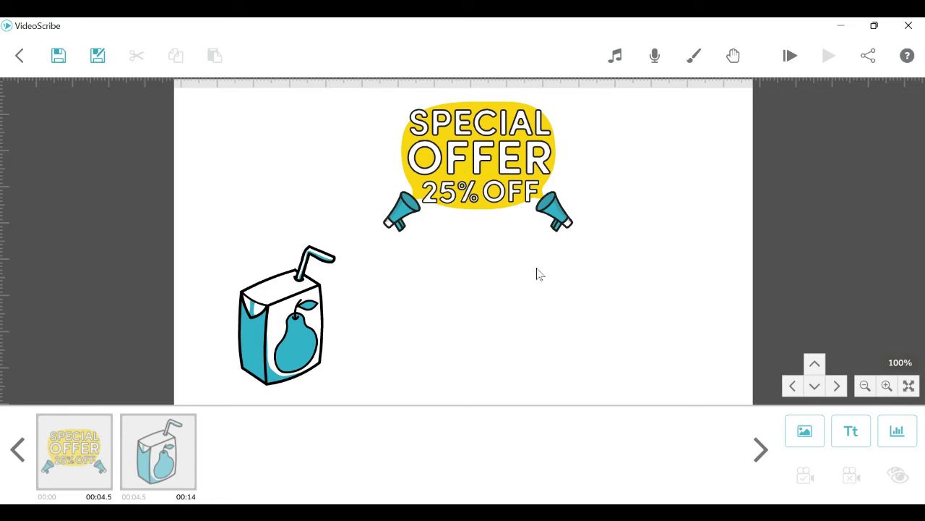
# Add the text "Price 200 INR" in Londrina Solid and place it in the canvas's lower-right area, beside the juice carton.
pyautogui.click(852, 431)
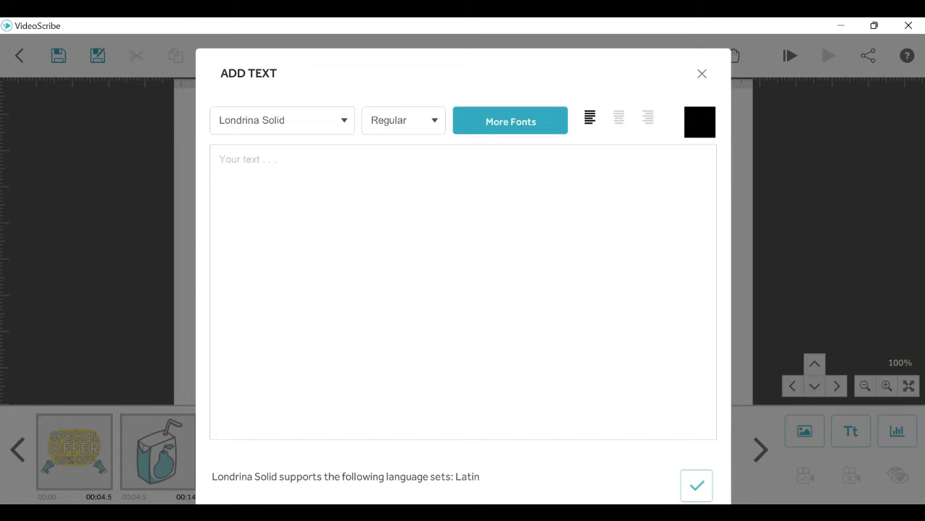
pyautogui.write('Price 200 I')
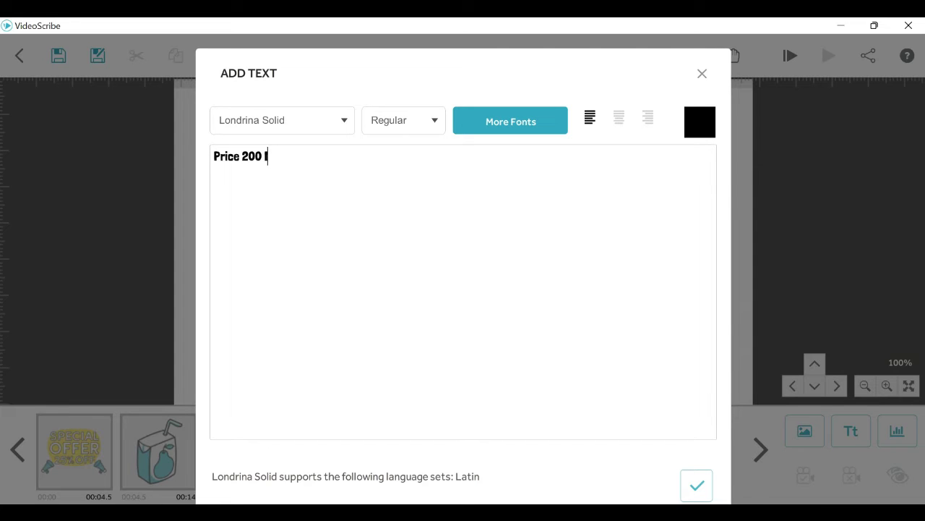
pyautogui.write('NR')
pyautogui.click(690, 490)
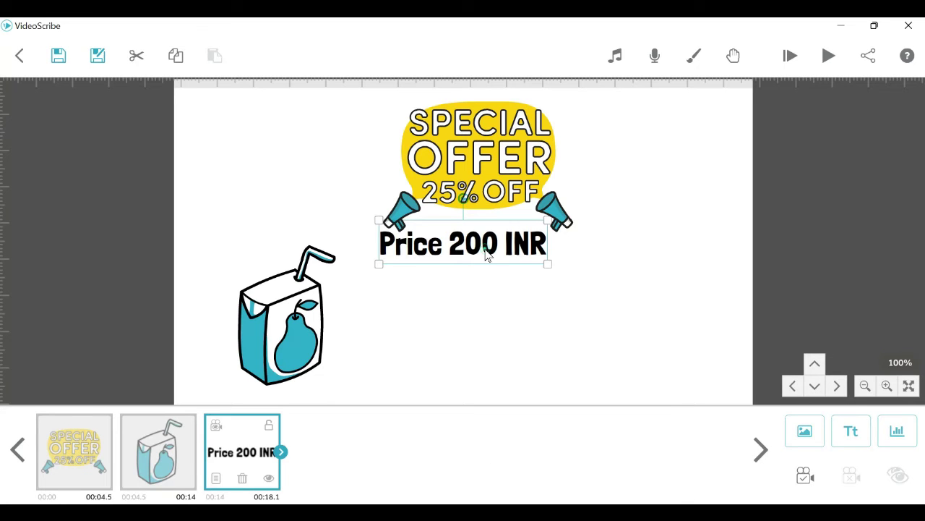
pyautogui.moveTo(488, 254); pyautogui.dragTo(574, 334)
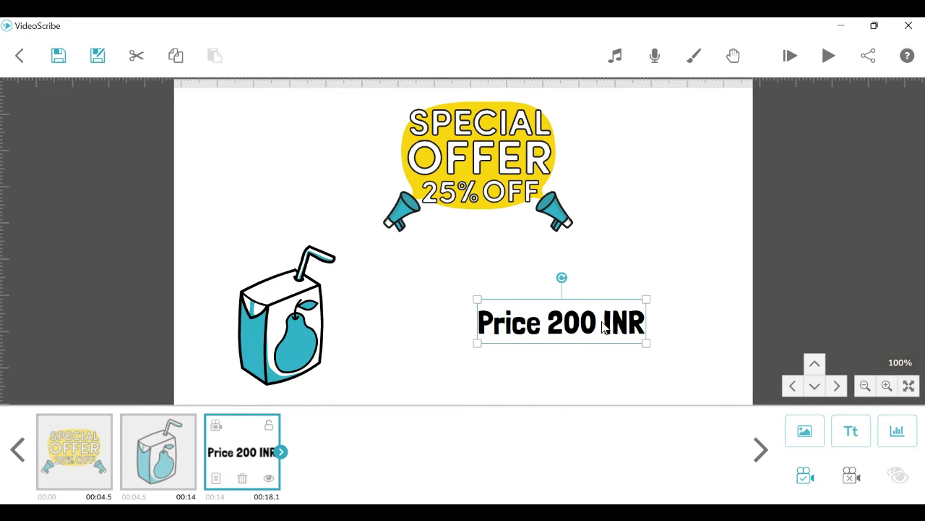
pyautogui.click(705, 332)
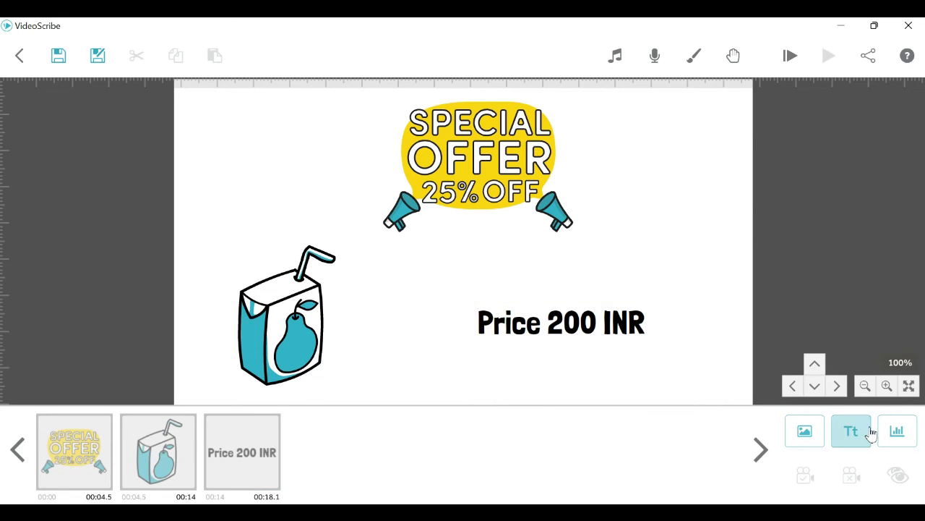
# Search the image library for "erase" and add the white eraser scribble to the canvas.
pyautogui.click(805, 431)
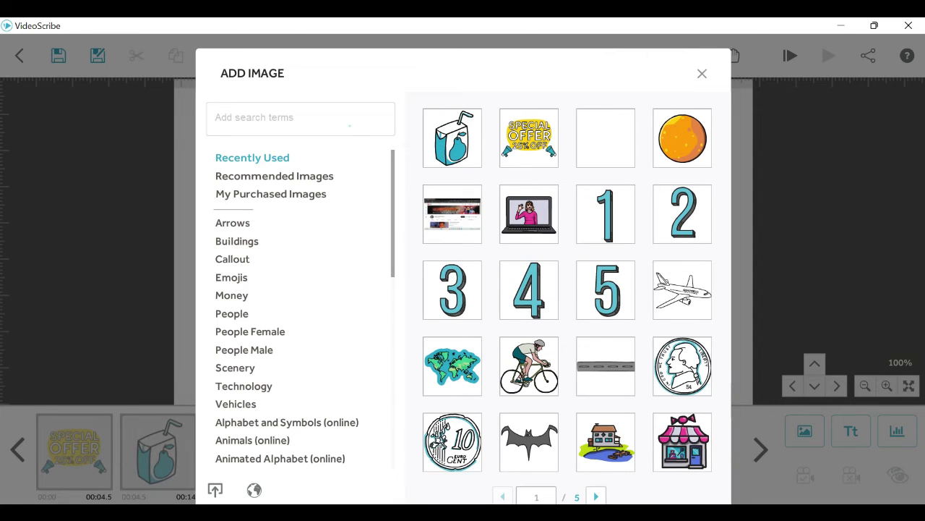
pyautogui.write('erase')
pyautogui.press('Return')
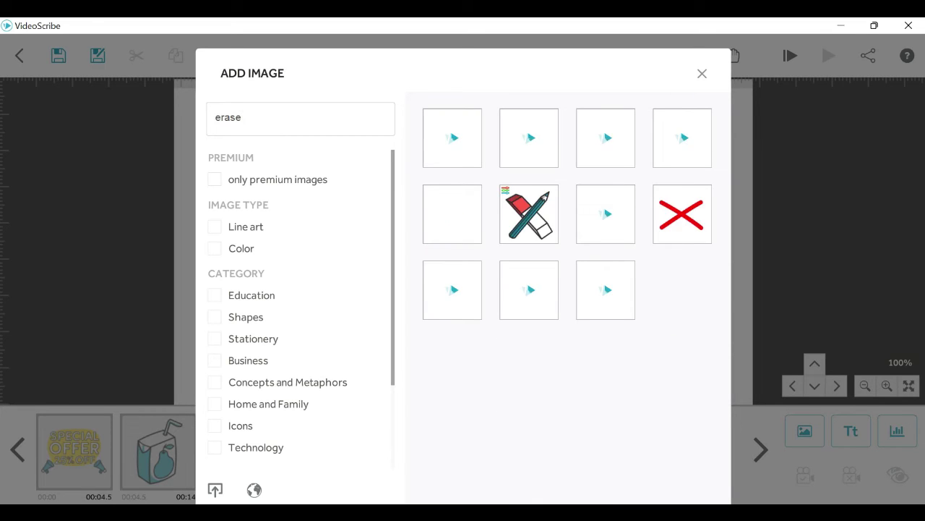
pyautogui.click(528, 148)
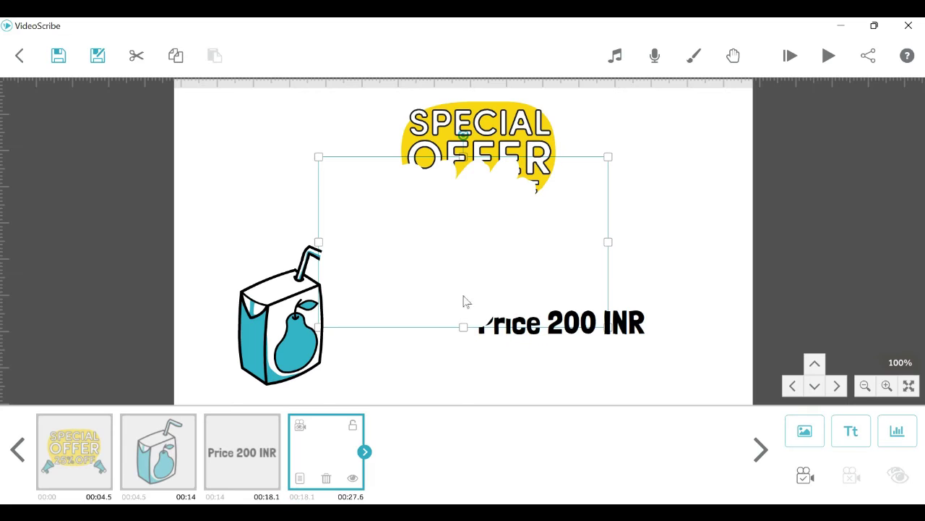
# Shrink the white eraser scribble and position it so it covers "200 INR" in the price text.
pyautogui.moveTo(510, 254); pyautogui.dragTo(527, 192)
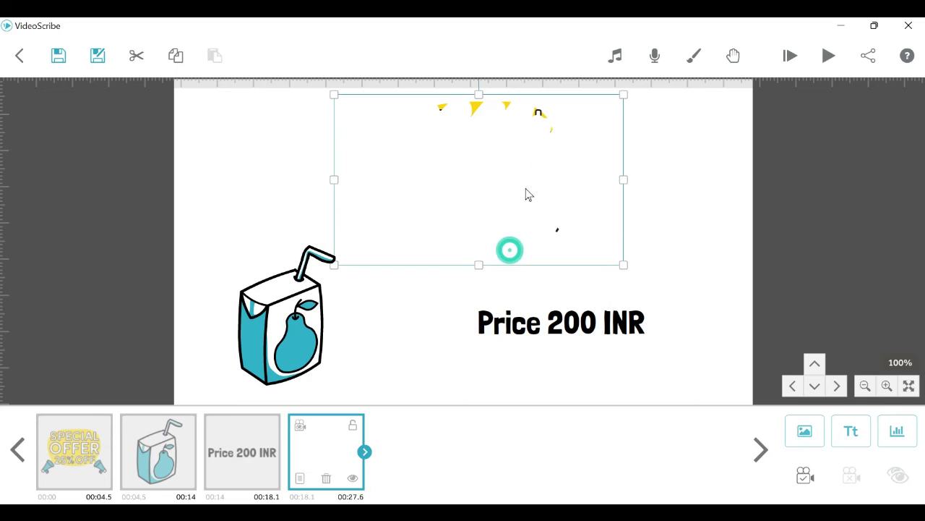
pyautogui.click(625, 266)
pyautogui.moveTo(595, 266); pyautogui.dragTo(639, 324)
pyautogui.moveTo(570, 314); pyautogui.dragTo(582, 317)
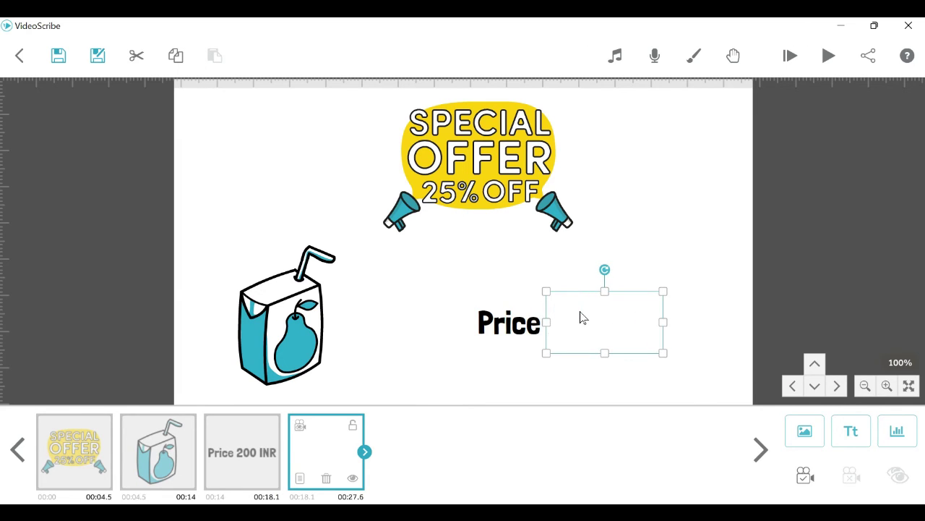
# Change the eraser scribble's drawing hand to the dark-skinned hand holding a white object.
pyautogui.doubleClick(582, 317)
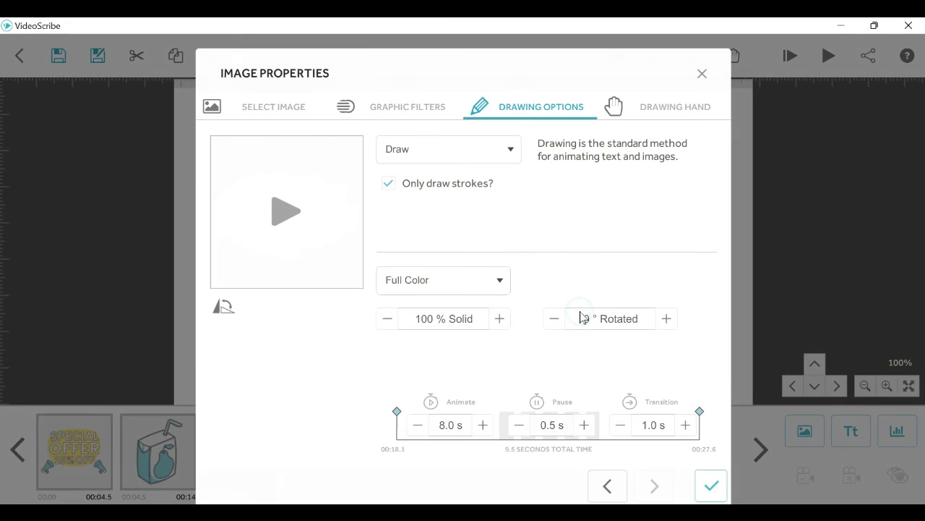
pyautogui.click(692, 108)
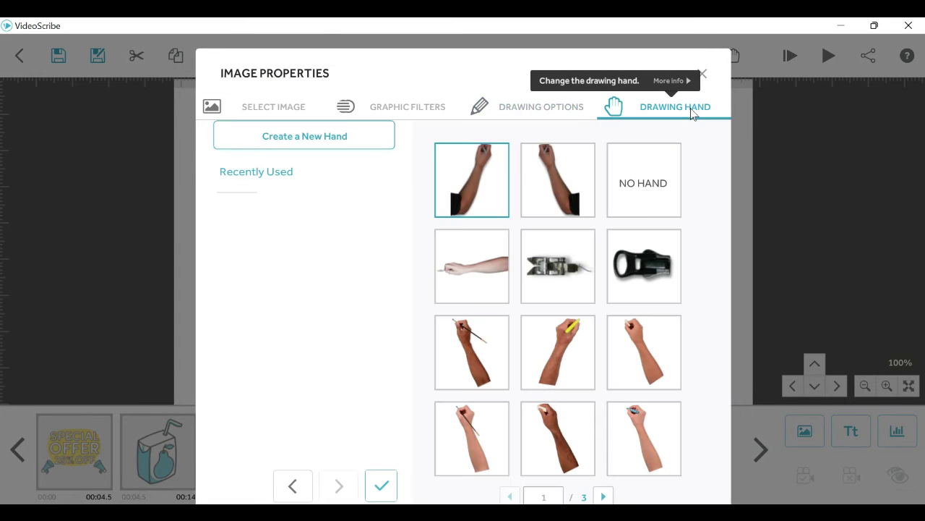
pyautogui.click(557, 431)
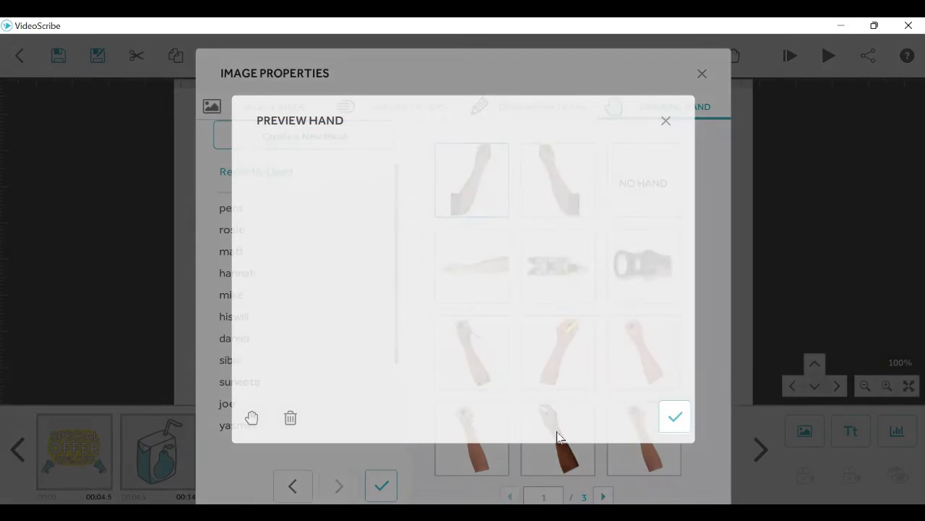
pyautogui.click(676, 416)
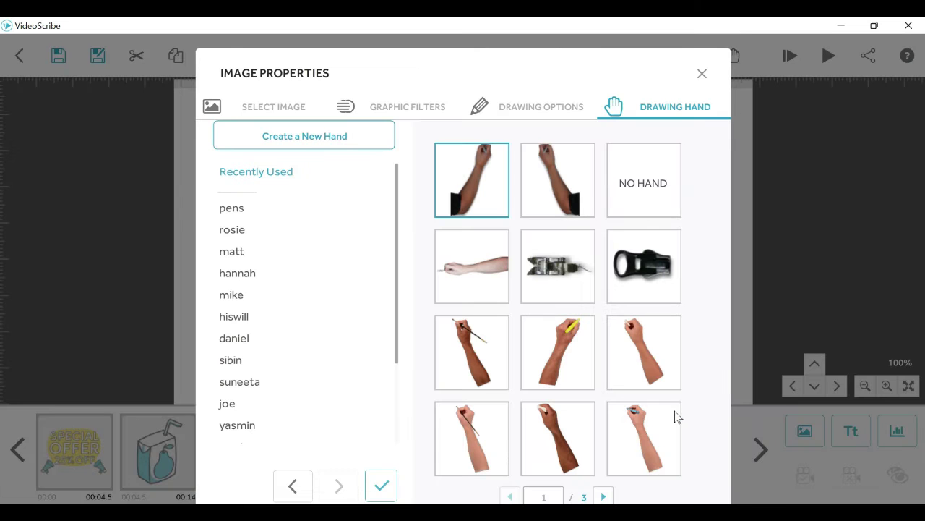
pyautogui.click(382, 485)
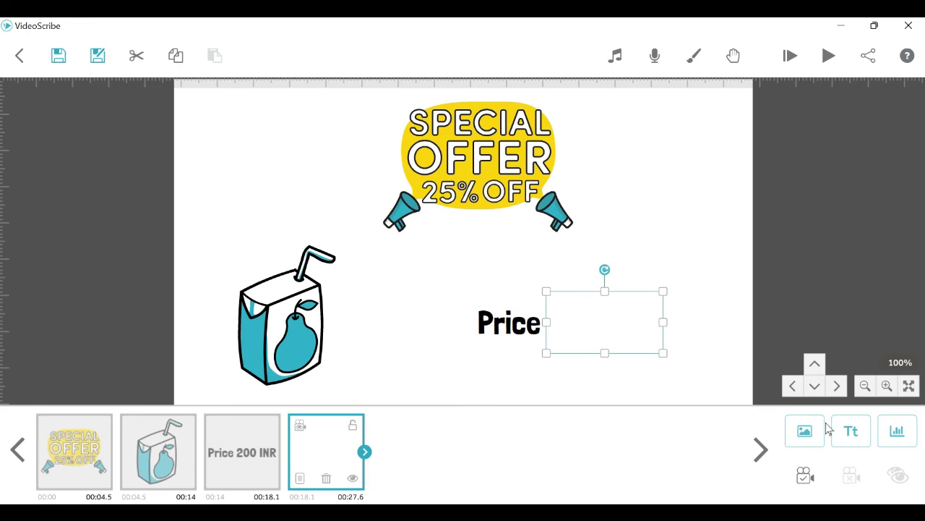
# Add the text "150 INR" in Londrina Solid and place it directly after the word "Price", over the erased amount.
pyautogui.click(863, 436)
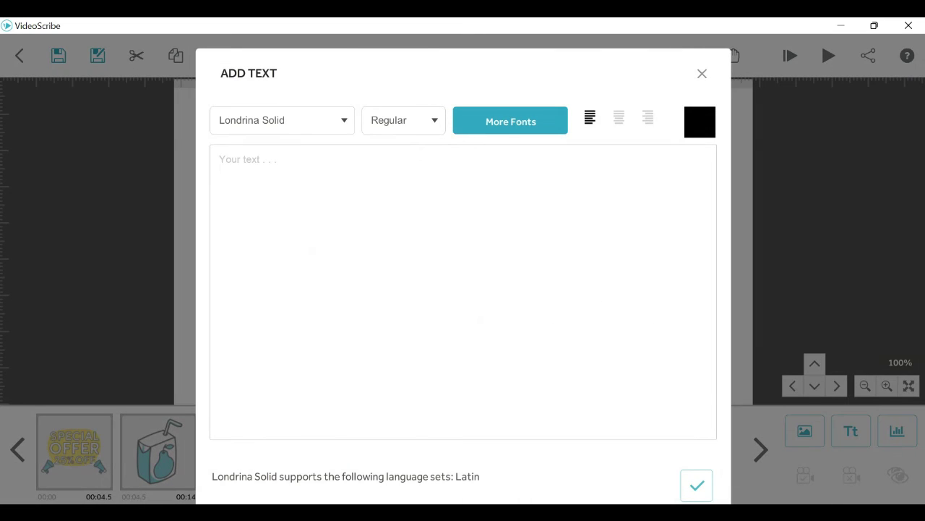
pyautogui.write('150 INR')
pyautogui.click(696, 485)
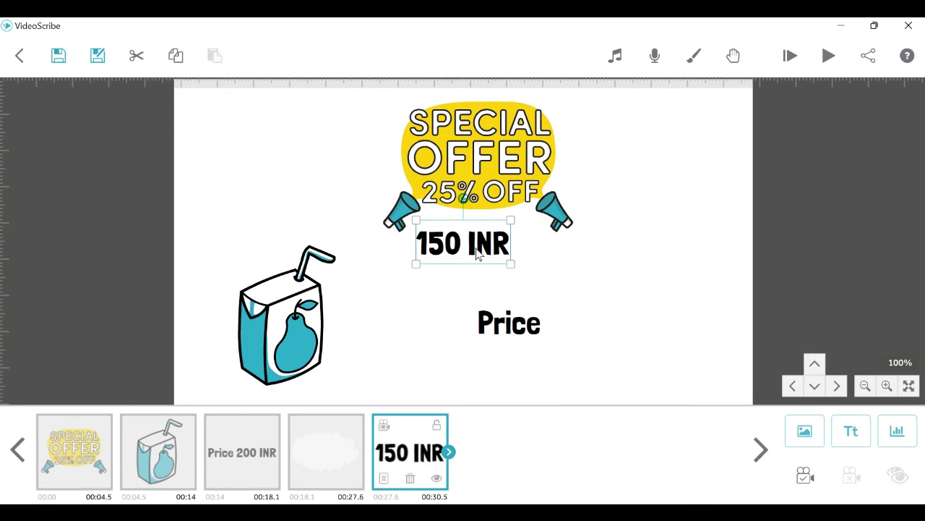
pyautogui.moveTo(476, 250); pyautogui.dragTo(608, 333)
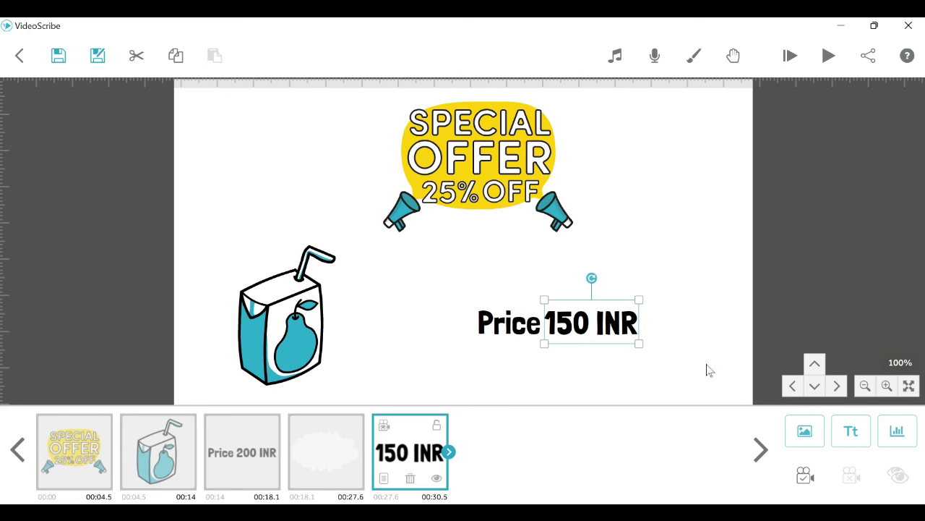
# Set the camera to the current full-canvas position for the 150 INR text, eraser scribble, original price text, juice carton and special offer image.
pyautogui.click(805, 475)
pyautogui.click(309, 458)
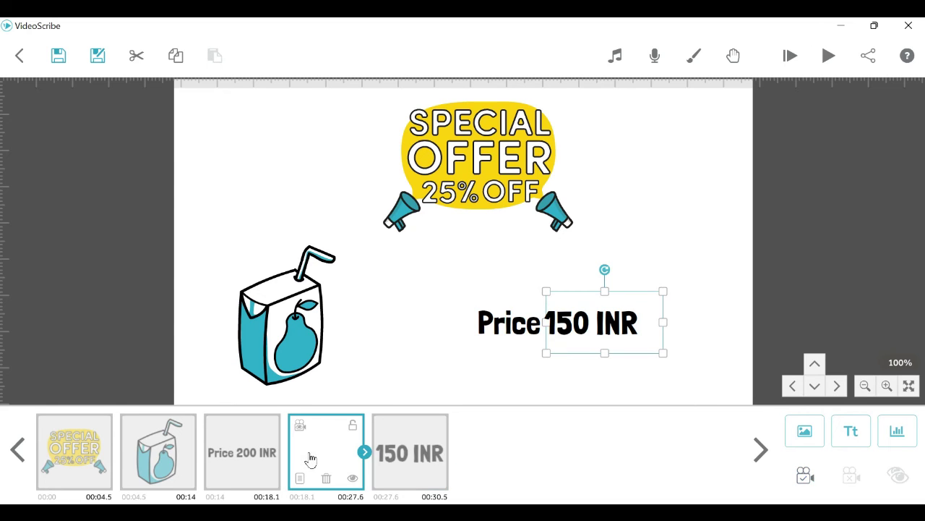
pyautogui.click(804, 478)
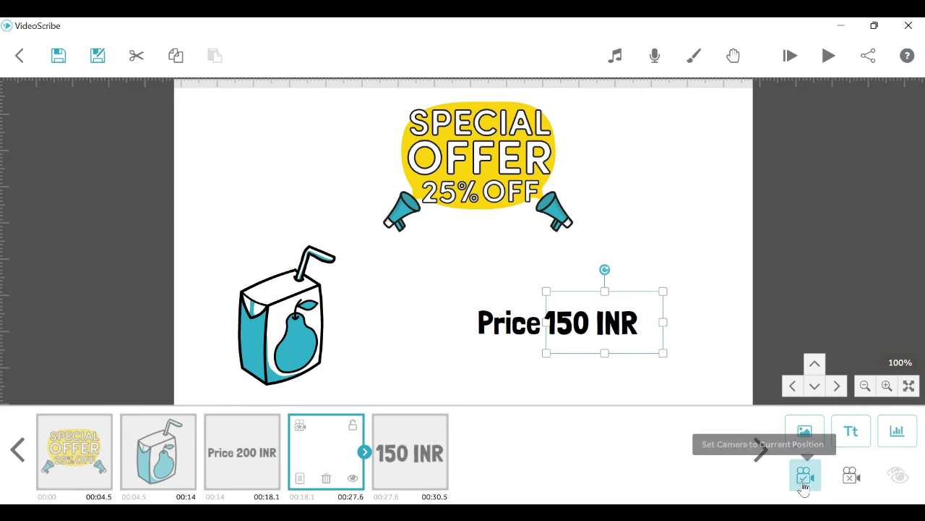
pyautogui.click(251, 460)
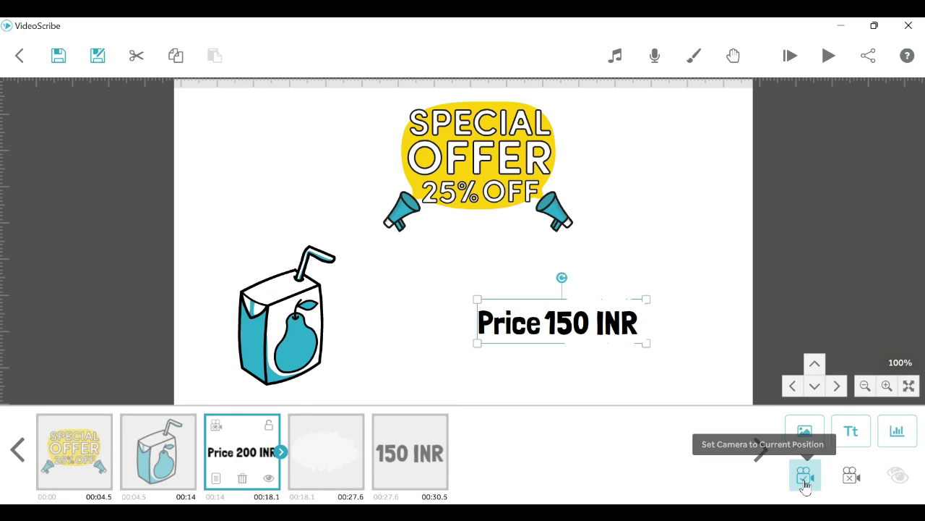
pyautogui.click(167, 460)
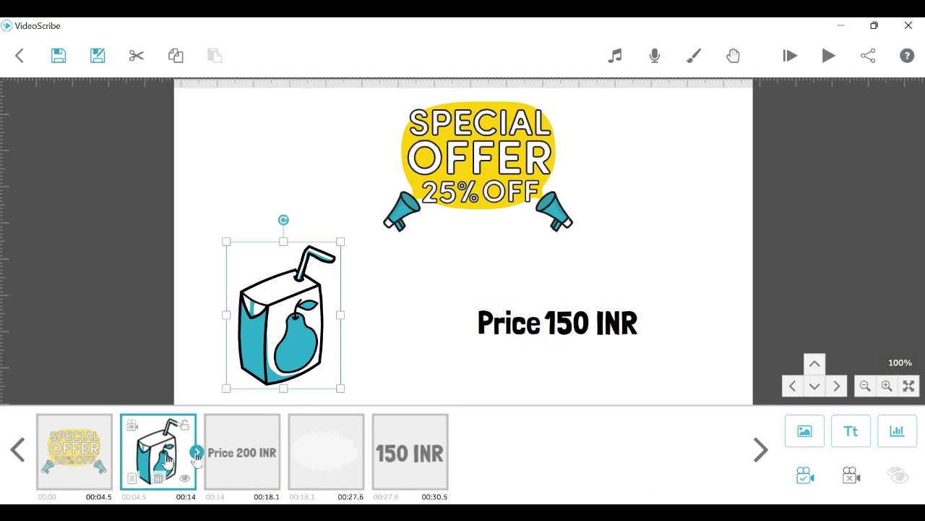
pyautogui.click(85, 441)
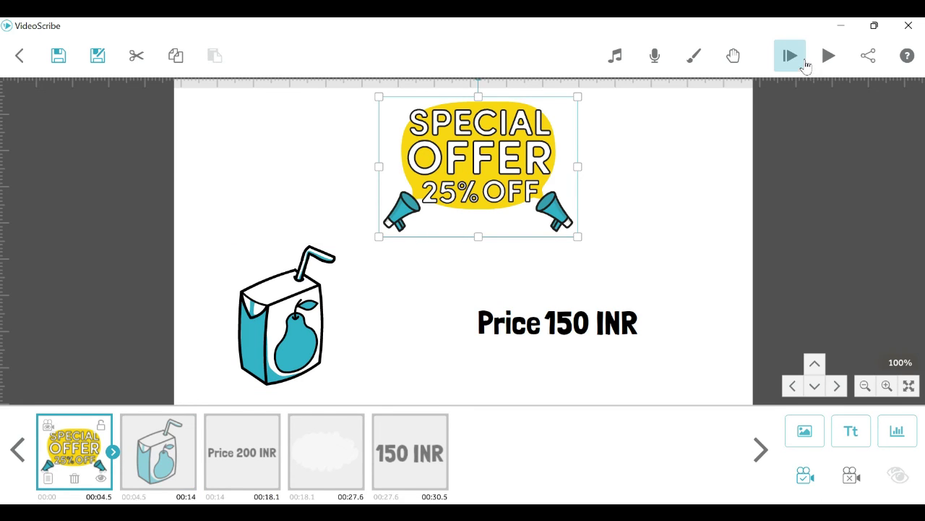
# Preview the whole scribe from the start.
pyautogui.click(829, 57)
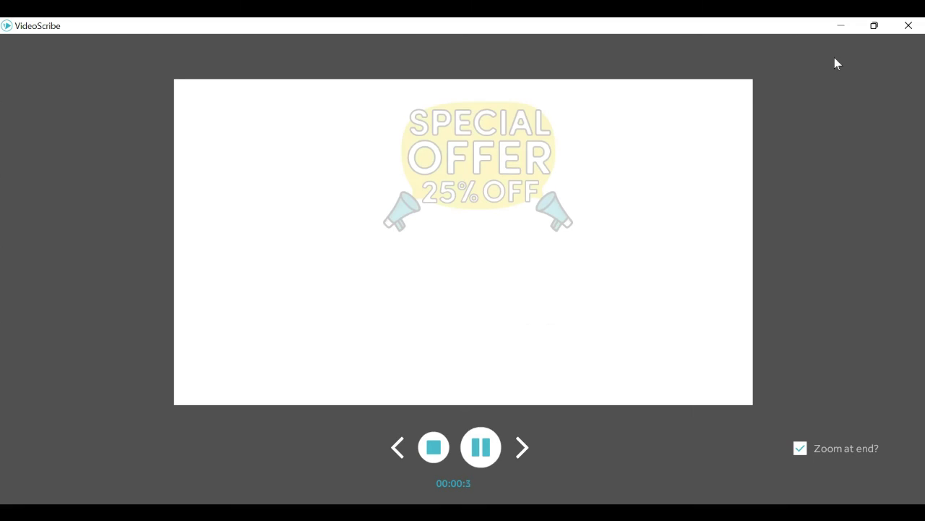